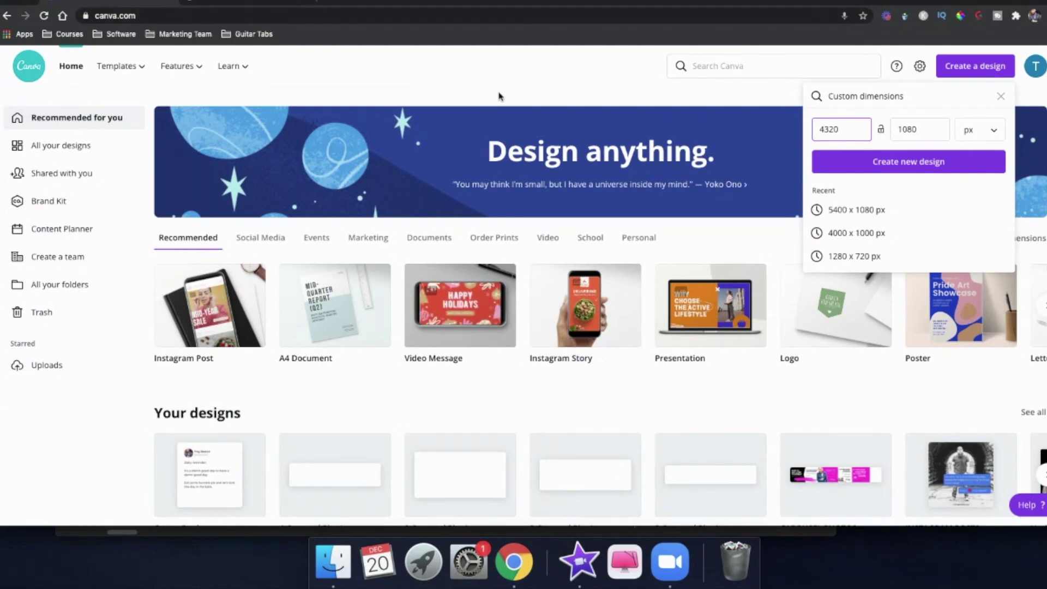
# - Calculate 1080 × 4 = 4320, then 1080 × 5 = 5400, in Google's calculator
pyautogui.click(276, 3)
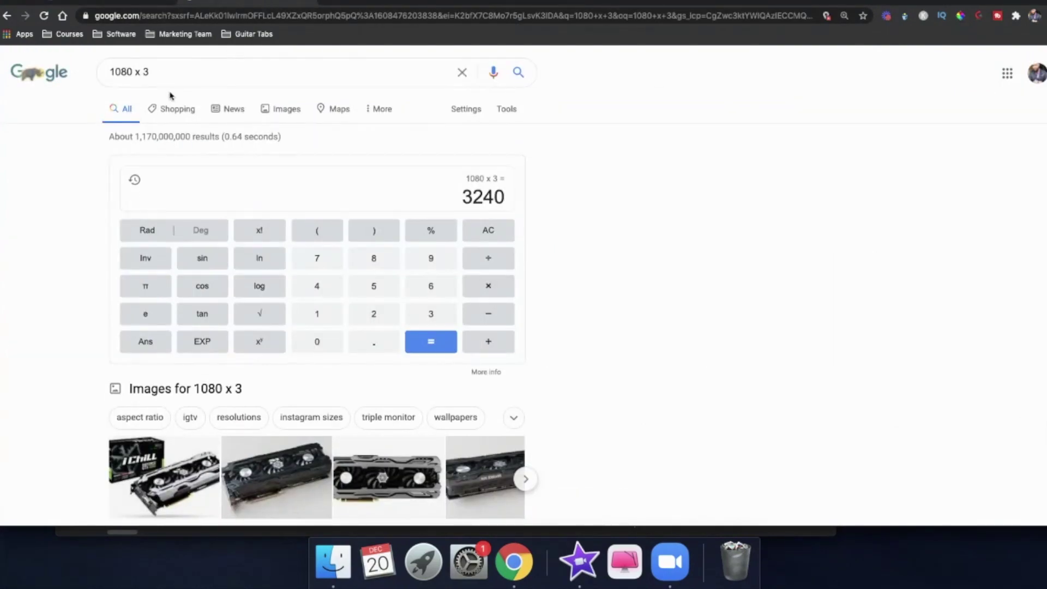
pyautogui.click(175, 72)
pyautogui.press('BackSpace')
pyautogui.write('4')
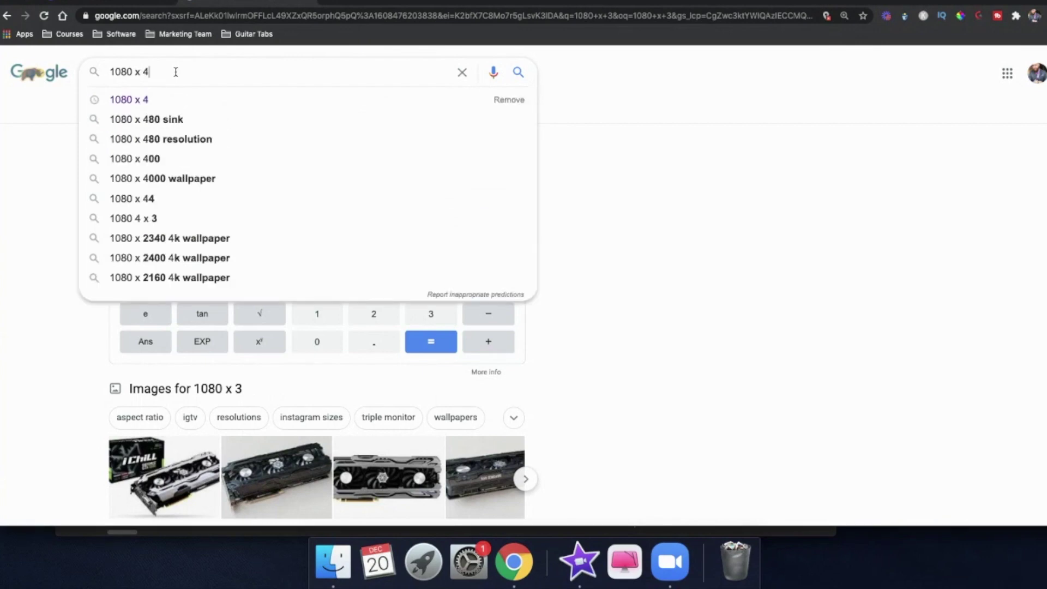
pyautogui.press('Return')
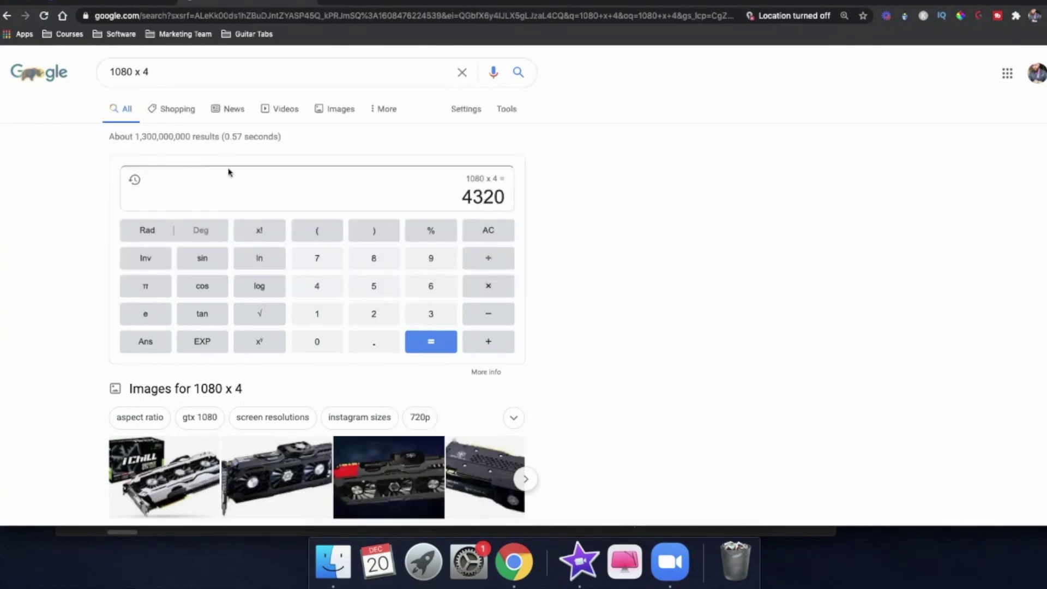
pyautogui.click(159, 72)
pyautogui.press('BackSpace')
pyautogui.write('5')
pyautogui.press('Return')
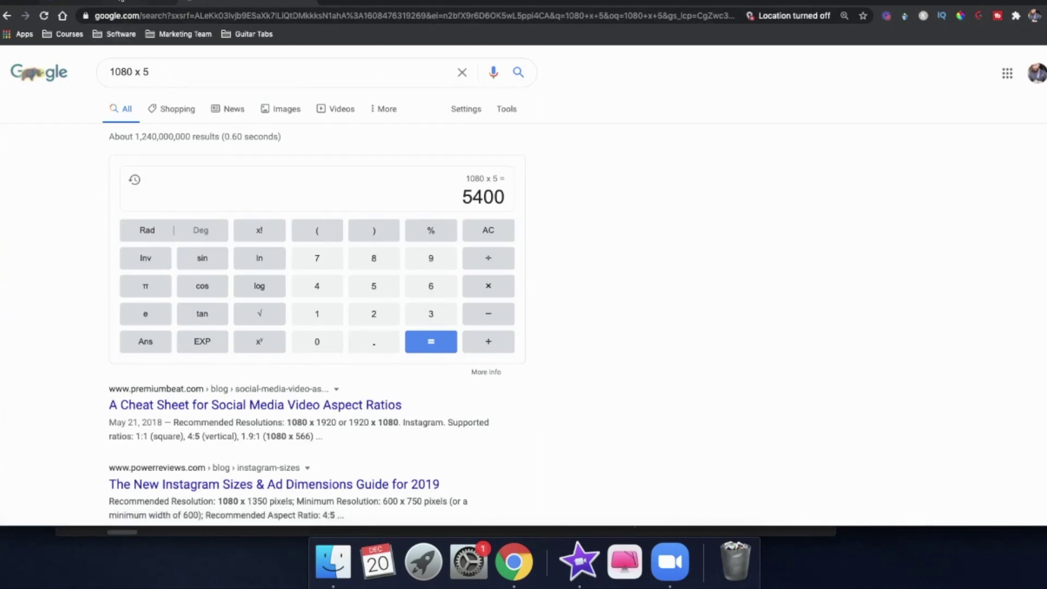
# - Create a blank Canva design 5400 px wide by 1080 px high
pyautogui.click(120, 1)
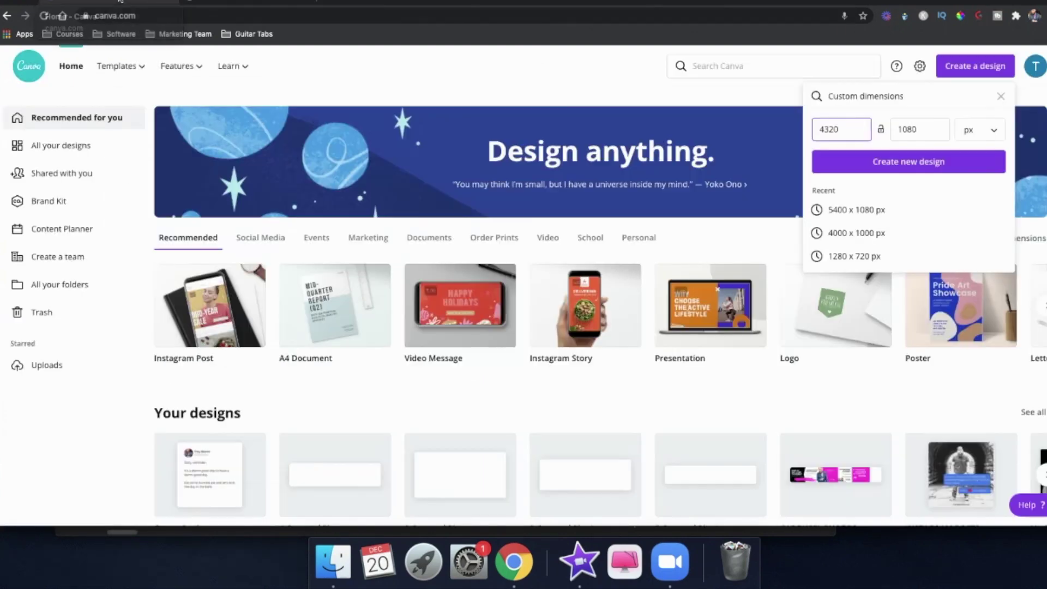
pyautogui.doubleClick(818, 131)
pyautogui.write('54')
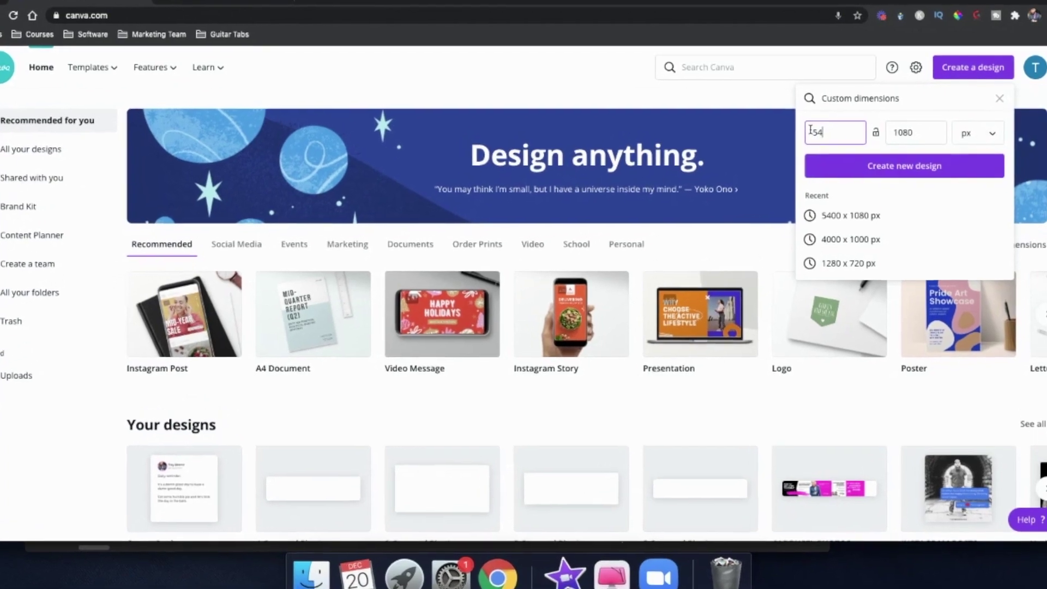
pyautogui.write('00')
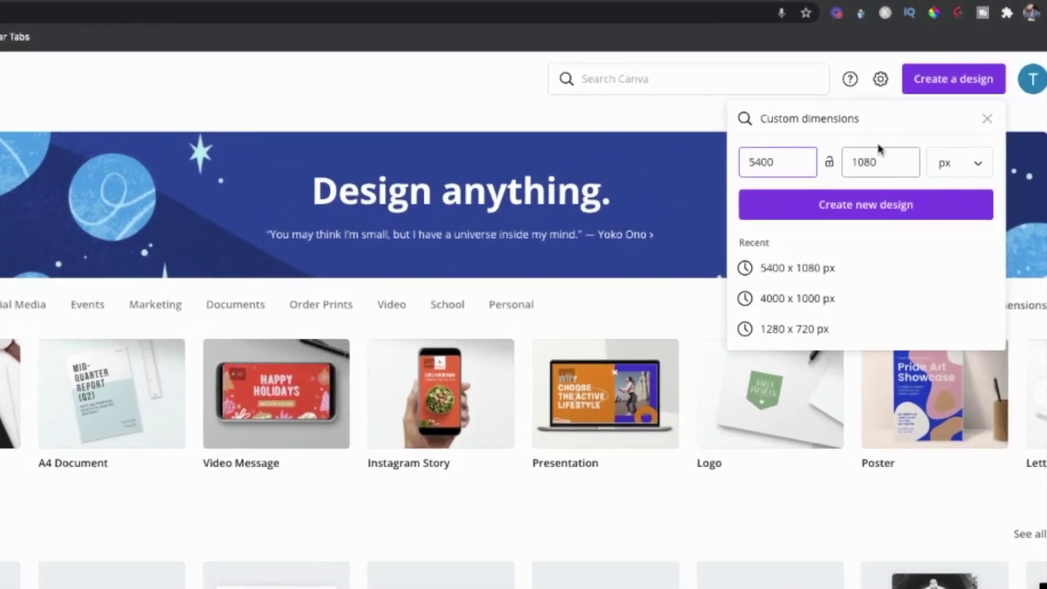
pyautogui.click(877, 162)
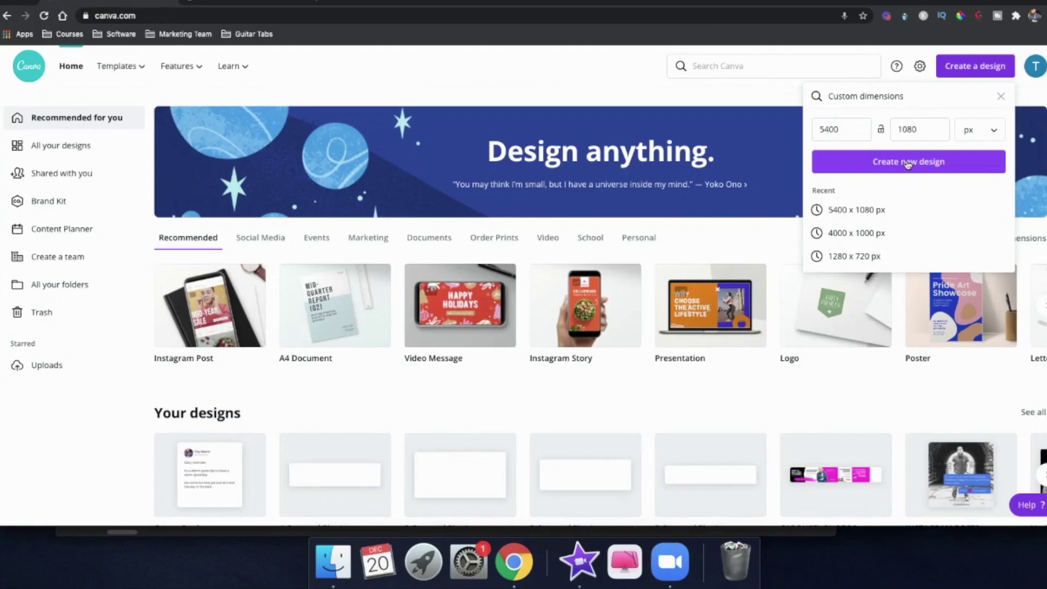
pyautogui.click(908, 162)
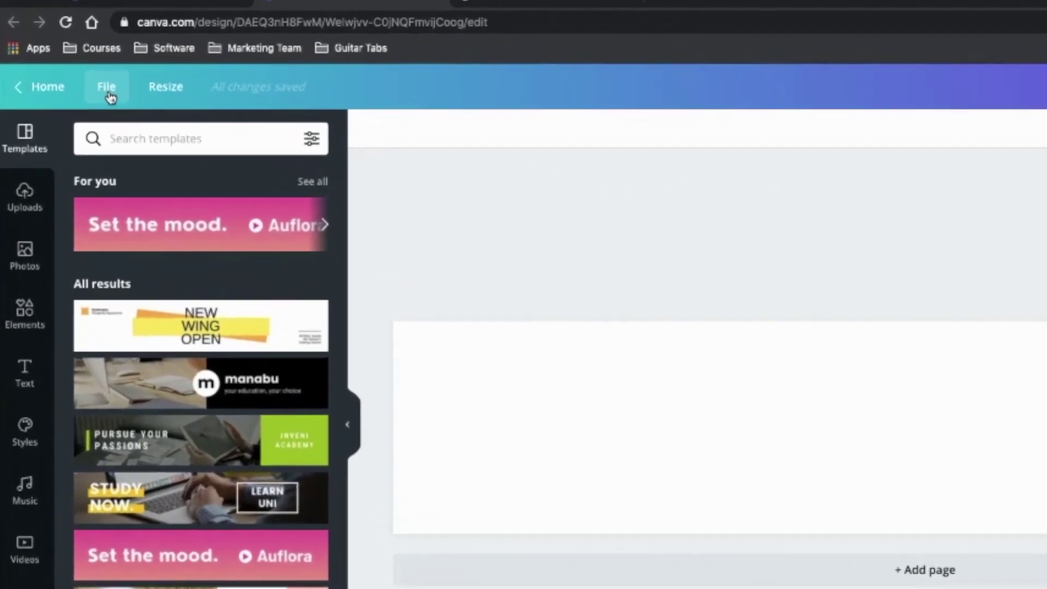
# - Turn on Show rulers in the File menu so pixel rulers frame the canvas
pyautogui.click(74, 63)
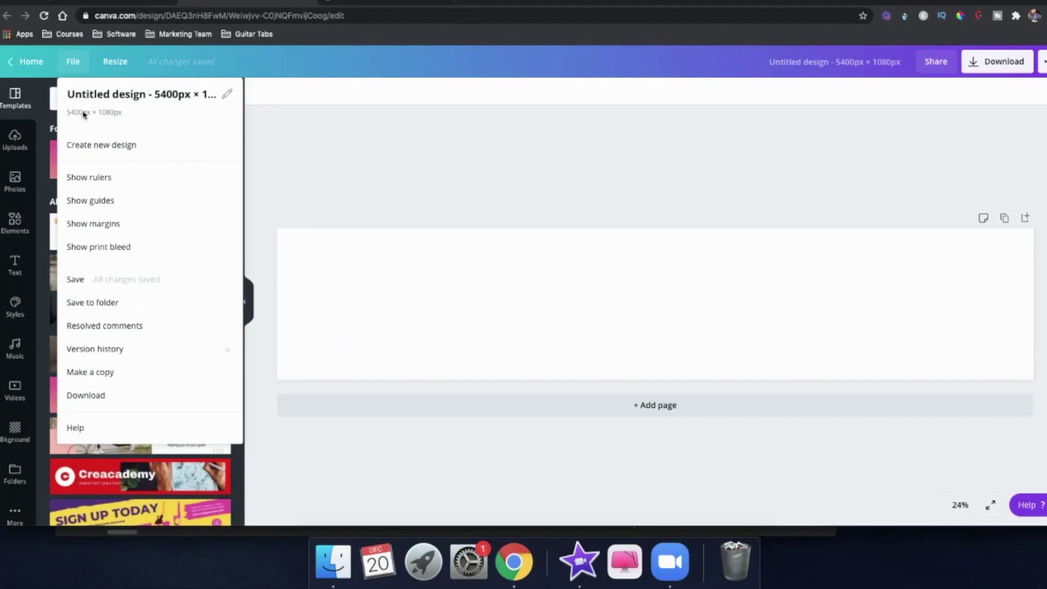
pyautogui.click(99, 183)
pyautogui.click(81, 61)
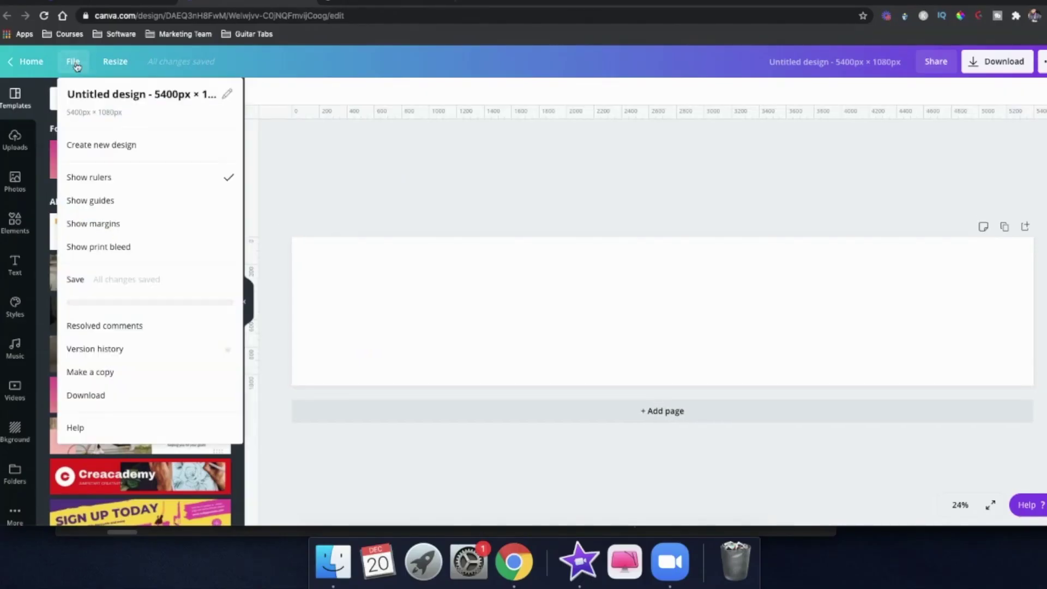
pyautogui.click(304, 221)
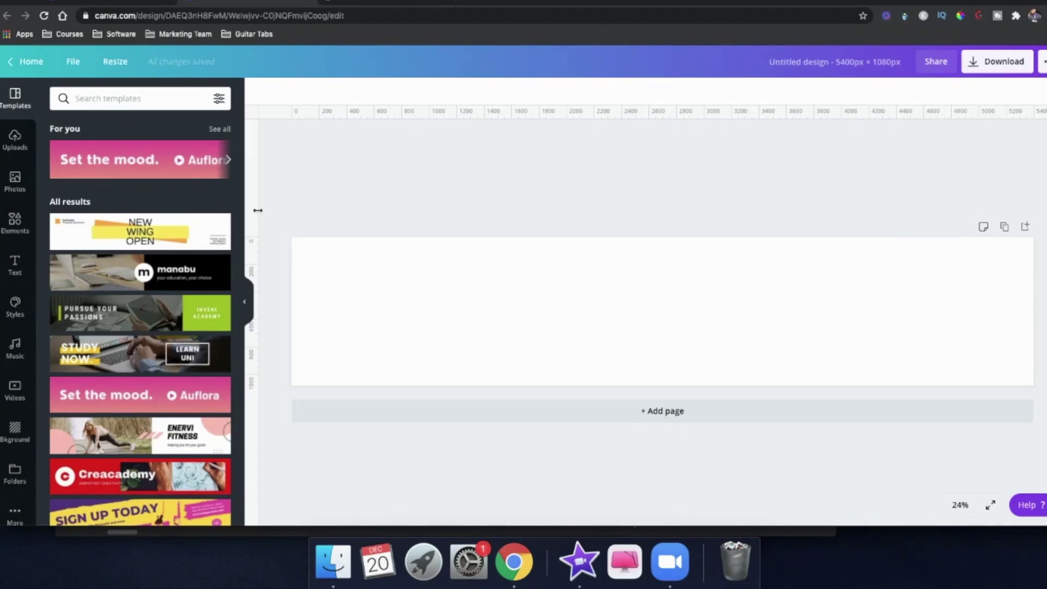
# - Place the first vertical guide at 1080 px and compute 1080 × 2 = 2160
pyautogui.moveTo(257, 210); pyautogui.dragTo(486, 215)
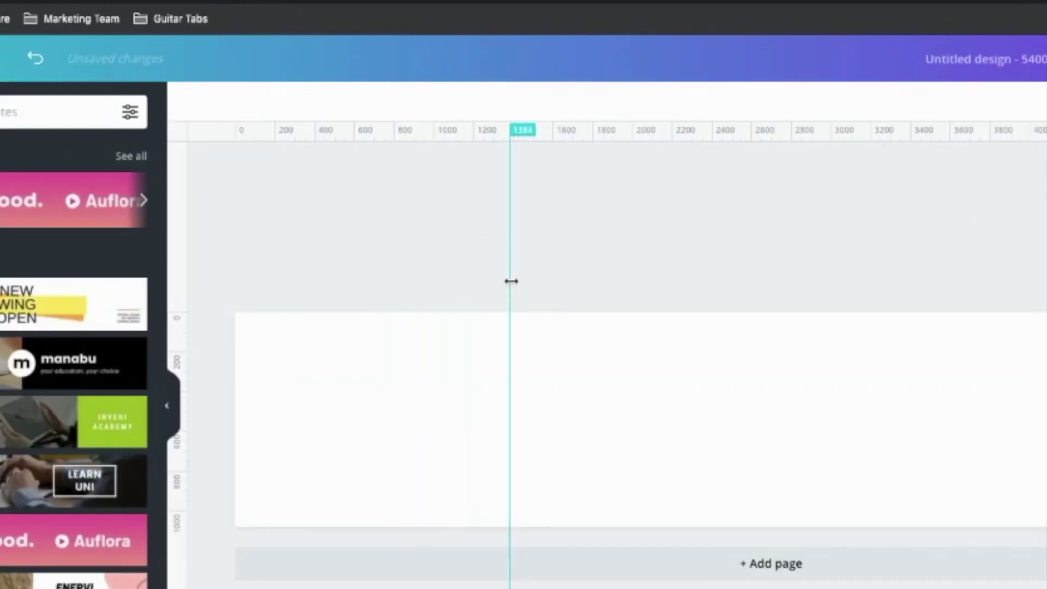
pyautogui.moveTo(511, 281); pyautogui.dragTo(460, 312)
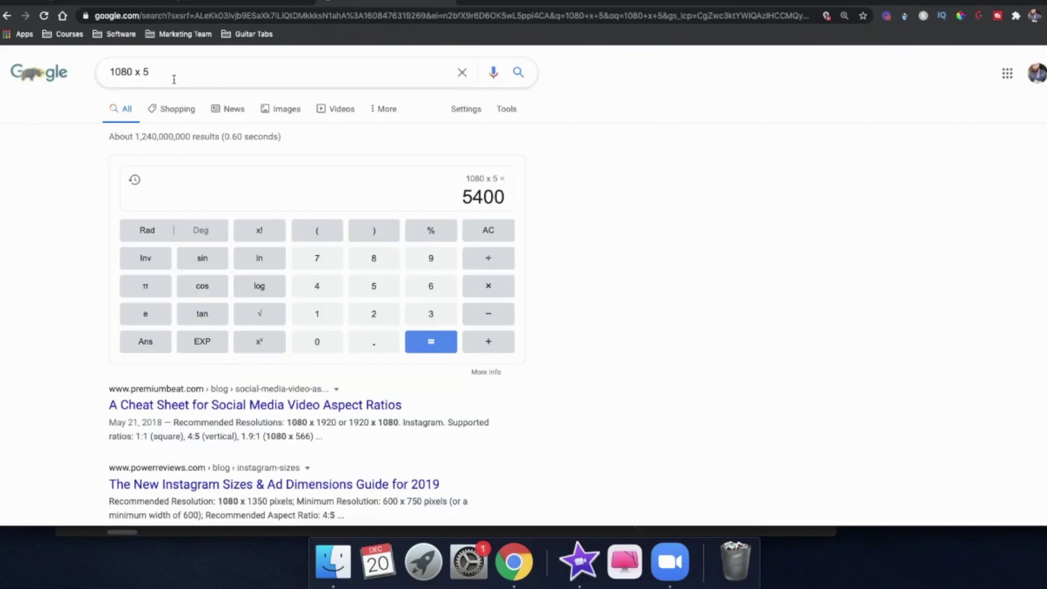
pyautogui.click(175, 75)
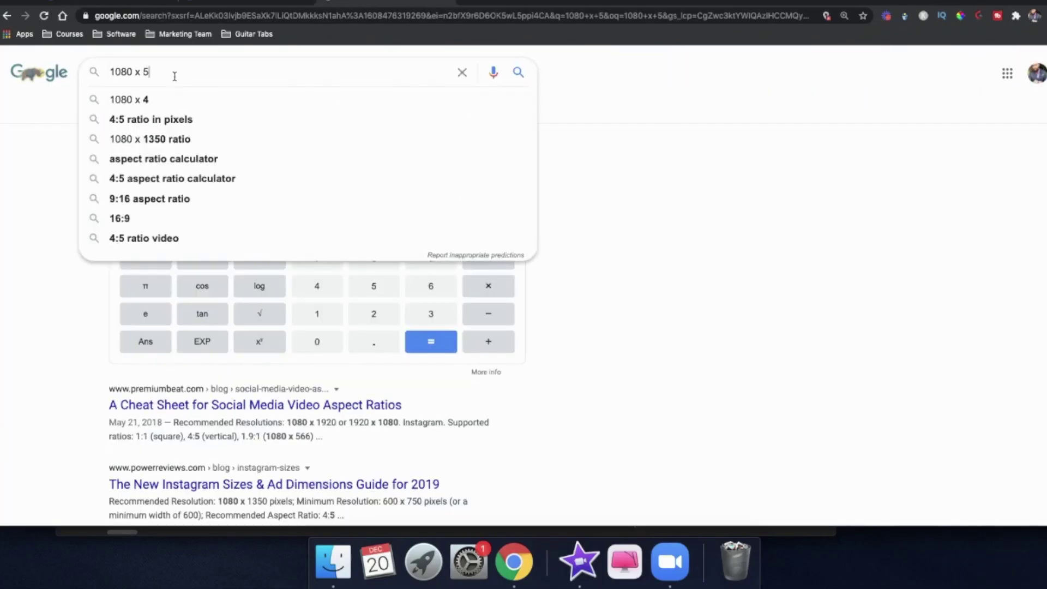
pyautogui.press('BackSpace')
pyautogui.write('2')
pyautogui.press('Return')
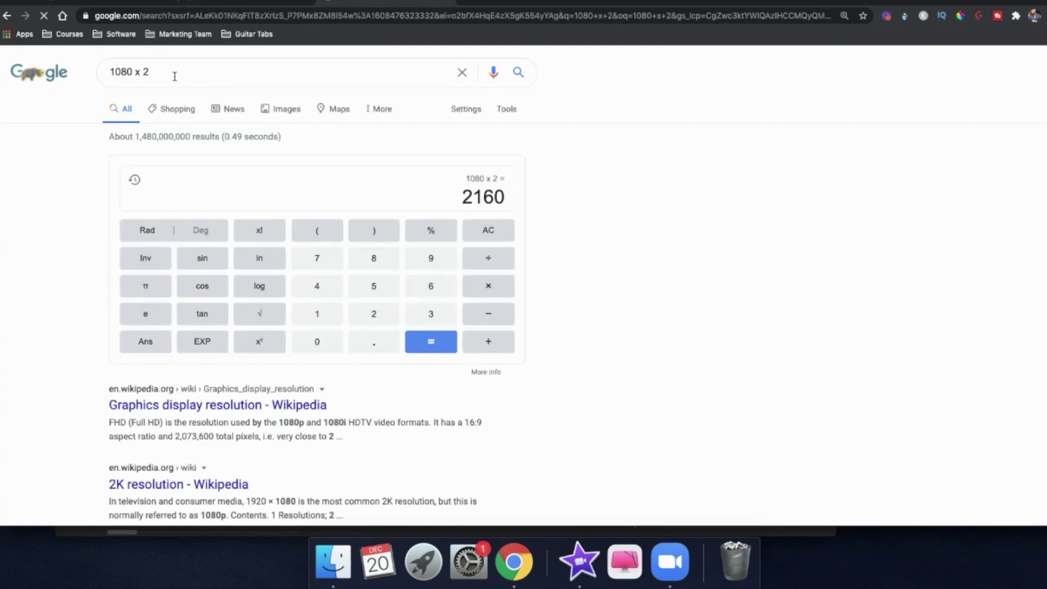
pyautogui.click(281, 2)
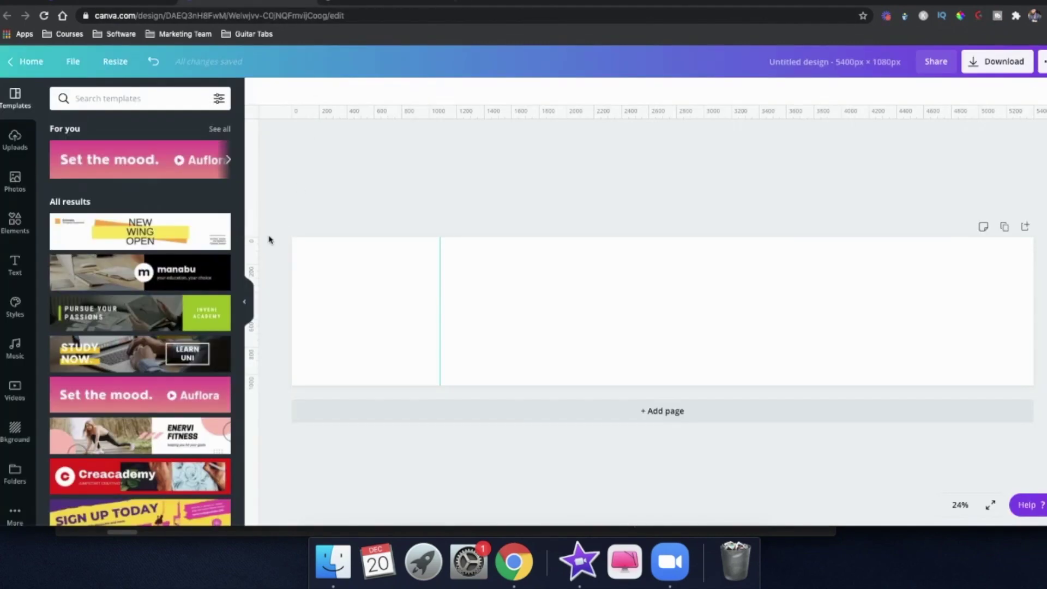
# - Add vertical guides at 2160 px and 3240 px, checking 1080 × 3 in the calculator
pyautogui.moveTo(256, 233); pyautogui.dragTo(559, 255)
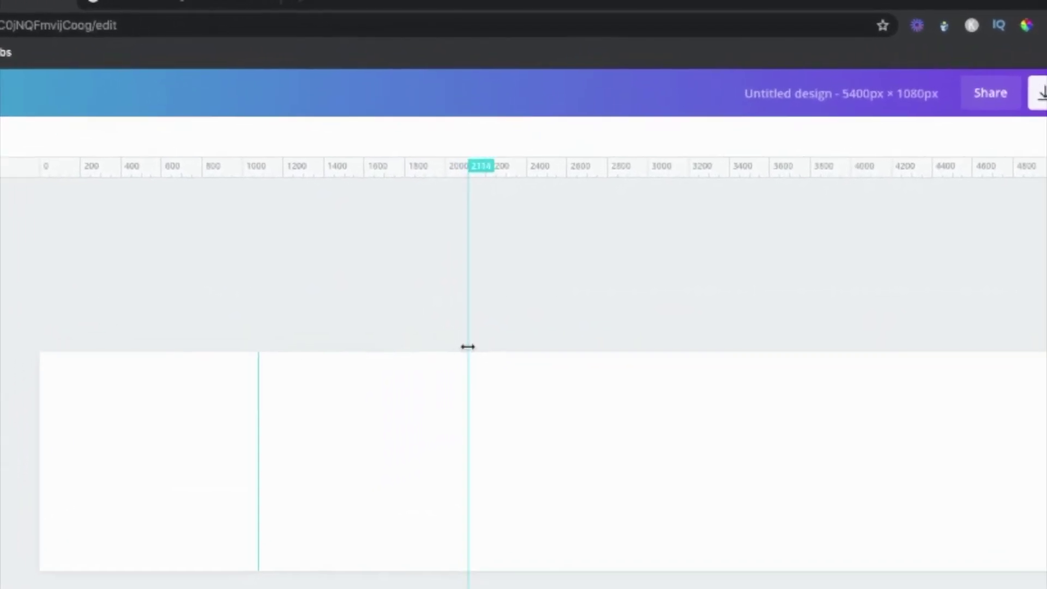
pyautogui.moveTo(468, 346); pyautogui.dragTo(468, 349)
pyautogui.click(262, 3)
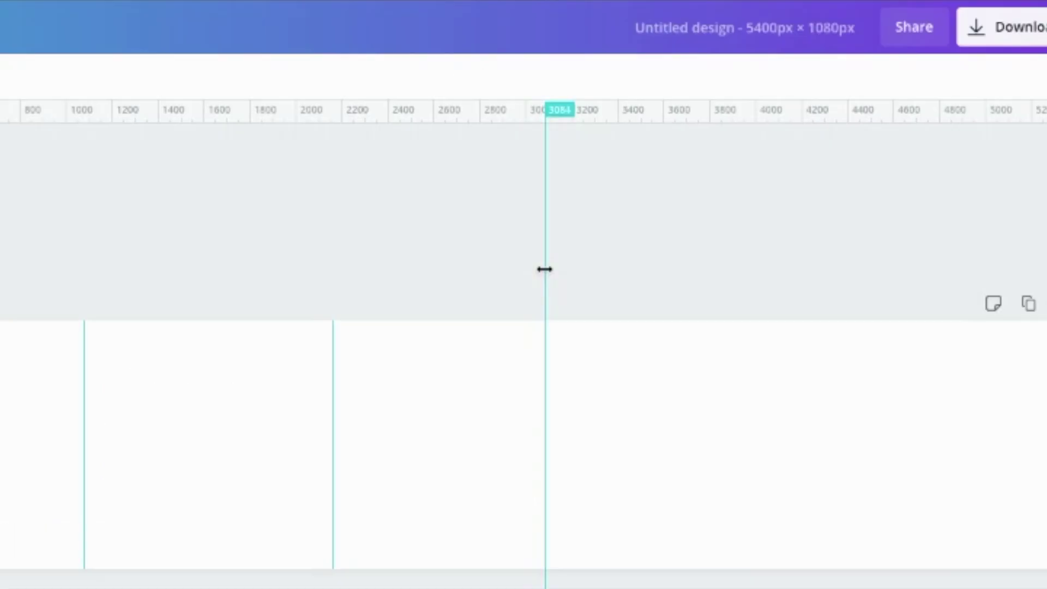
pyautogui.moveTo(545, 269); pyautogui.dragTo(581, 319)
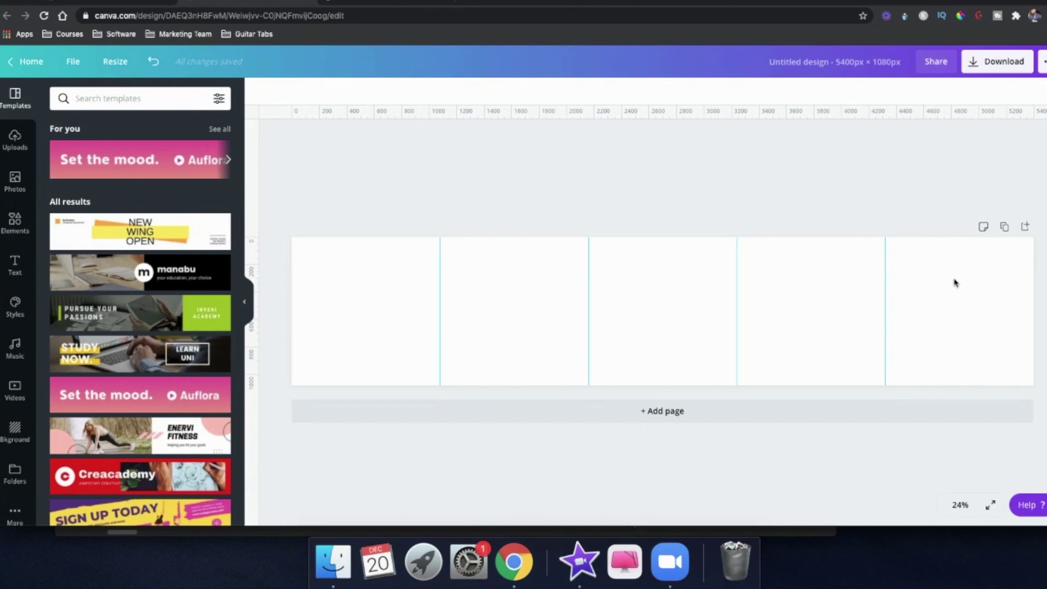
# - Add the heading 'TIPS TO MAKE MORE SALES' and a magenta background to the first panel
pyautogui.click(15, 265)
pyautogui.click(93, 304)
pyautogui.write('TIPS TO MAKE MORE SALES')
pyautogui.click(14, 224)
# - Search Elements for 'arrow' and add a thin black arrow under the heading
pyautogui.click(124, 404)
pyautogui.click(129, 98)
pyautogui.write('arrow')
pyautogui.press('Return')
pyautogui.click(79, 302)
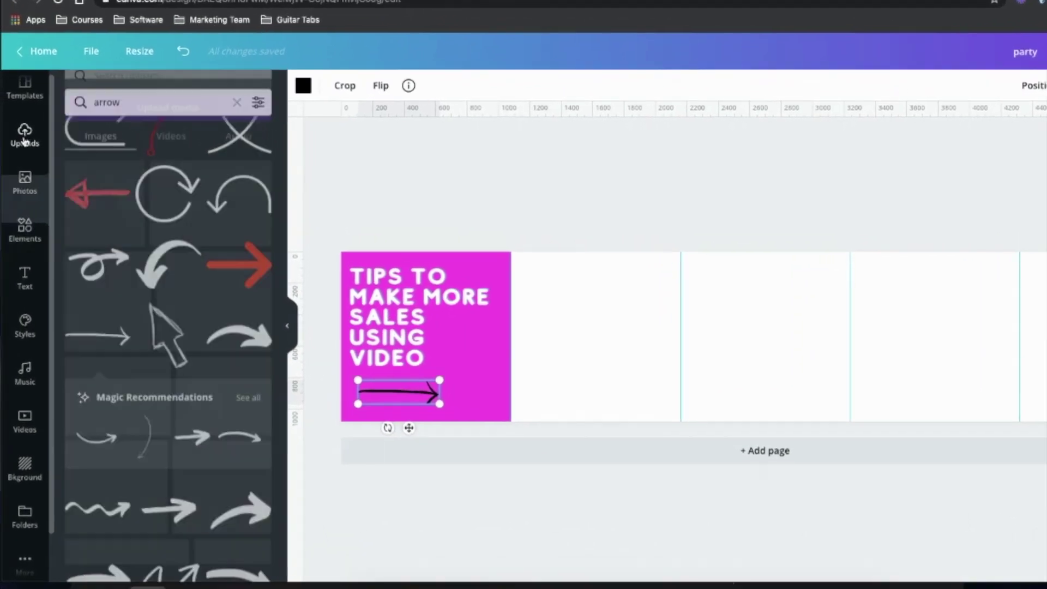
pyautogui.click(15, 134)
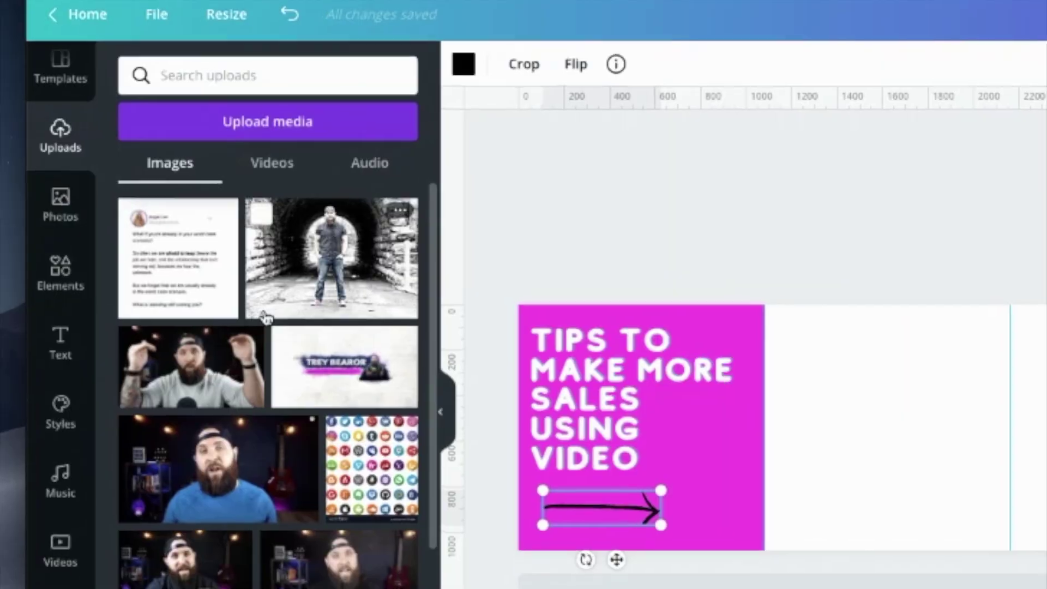
# - Place the tunnel photo, remove its background, and set the cut-out man against the pink panel's edge
pyautogui.moveTo(179, 209); pyautogui.dragTo(594, 326)
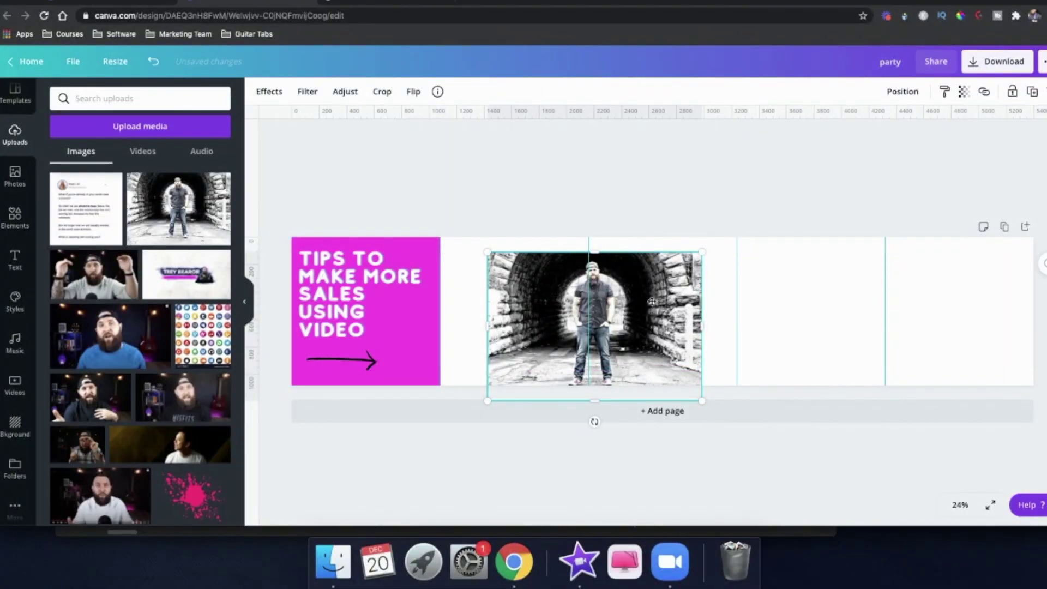
pyautogui.moveTo(652, 304); pyautogui.dragTo(651, 287)
pyautogui.click(275, 97)
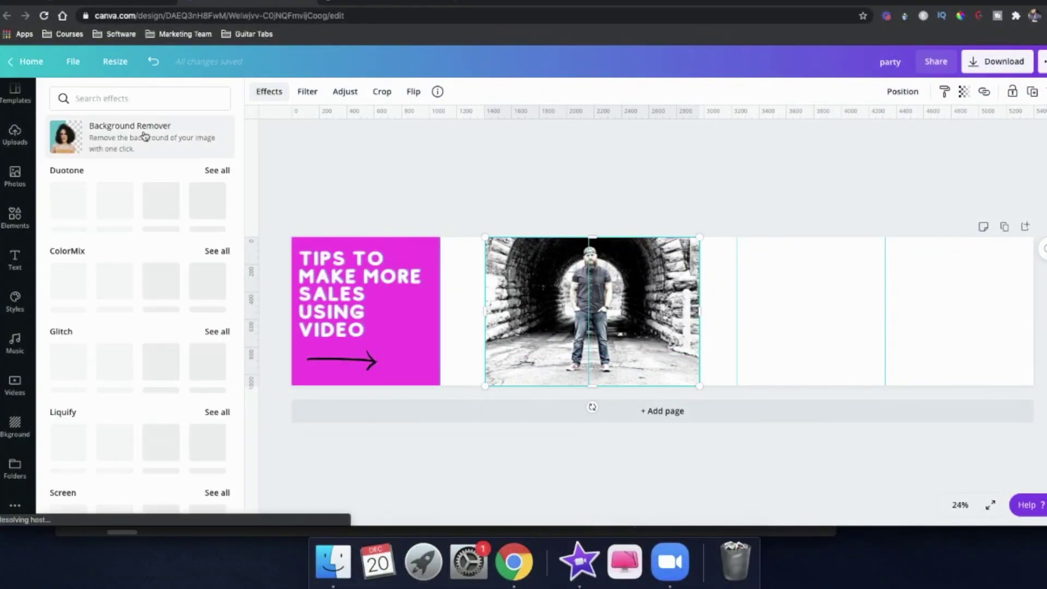
pyautogui.click(112, 136)
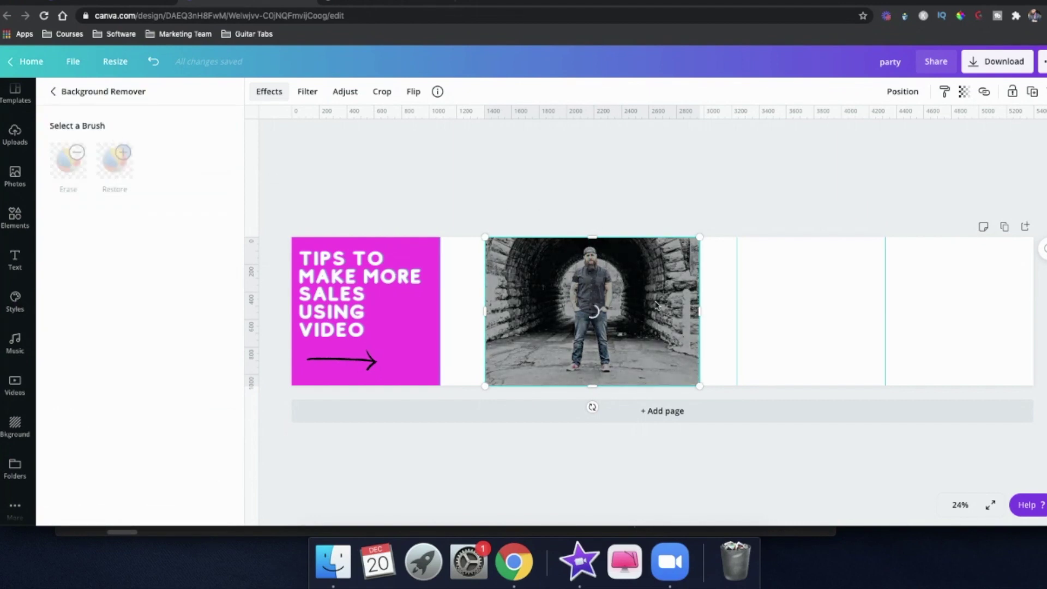
pyautogui.moveTo(565, 282); pyautogui.dragTo(413, 291)
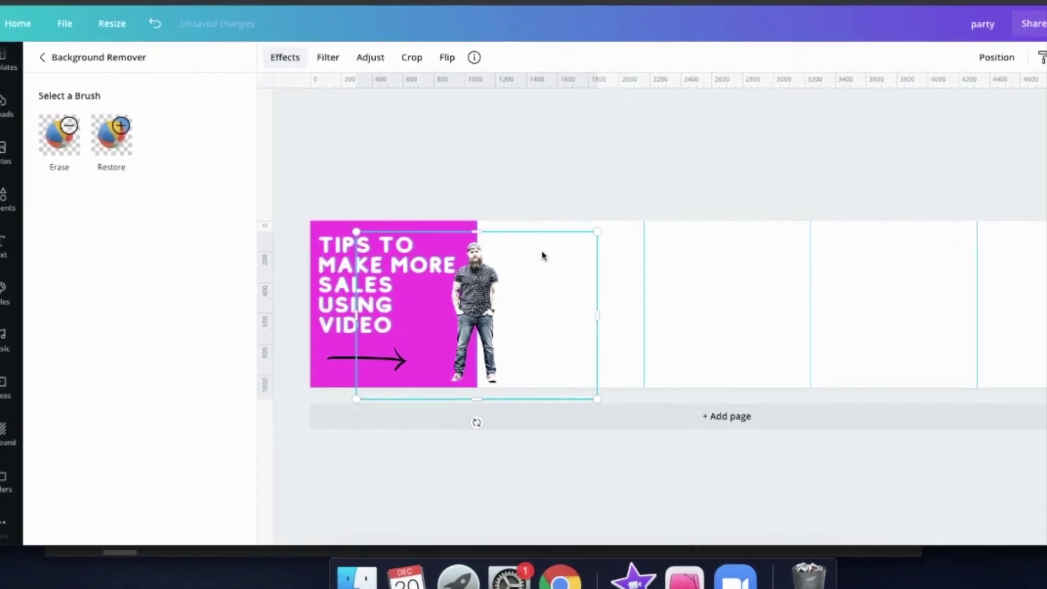
pyautogui.moveTo(497, 272); pyautogui.dragTo(442, 287)
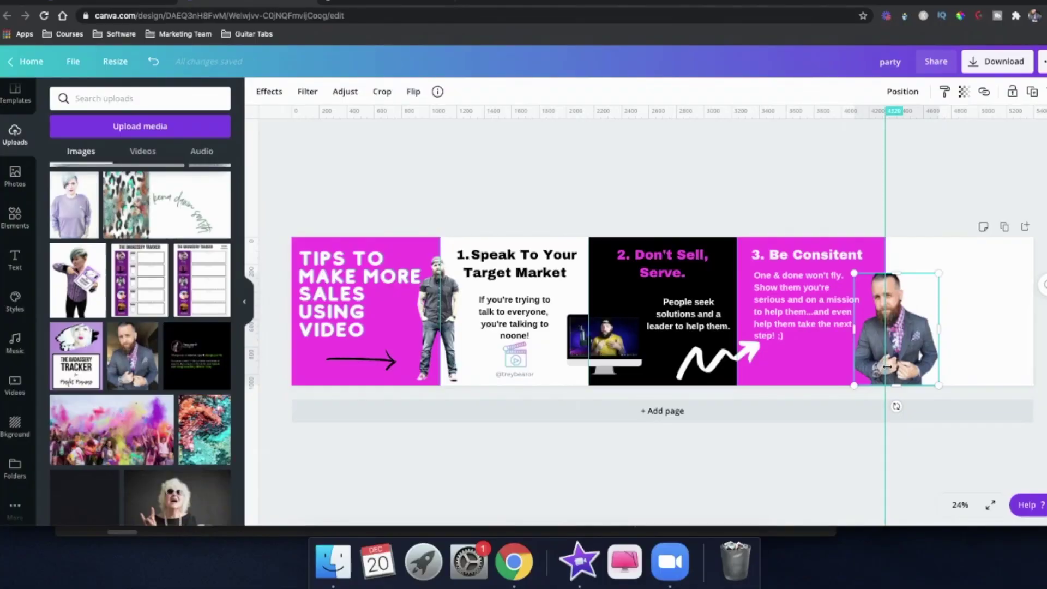
# - Duplicate the suited man photo and apply the Cherry duotone effect to the copy
pyautogui.moveTo(875, 352); pyautogui.dragTo(875, 352)
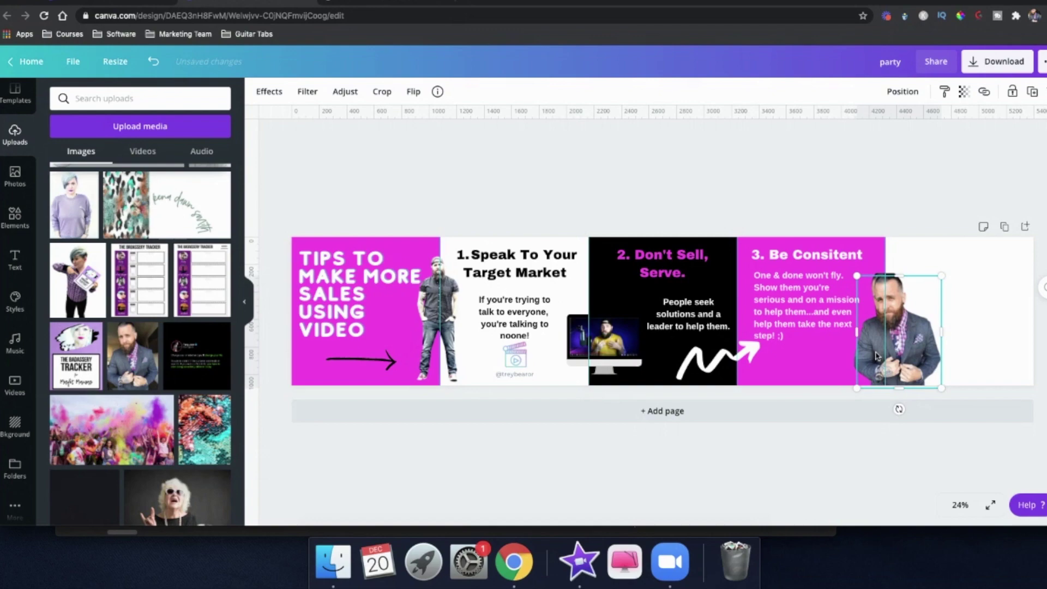
pyautogui.press('super+d')
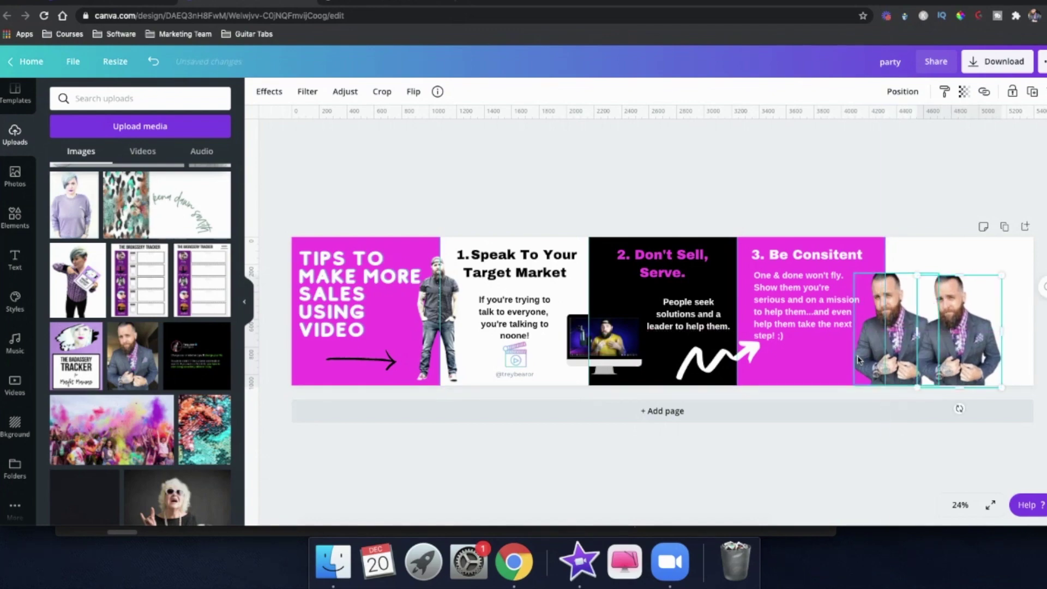
pyautogui.click(269, 93)
pyautogui.click(74, 213)
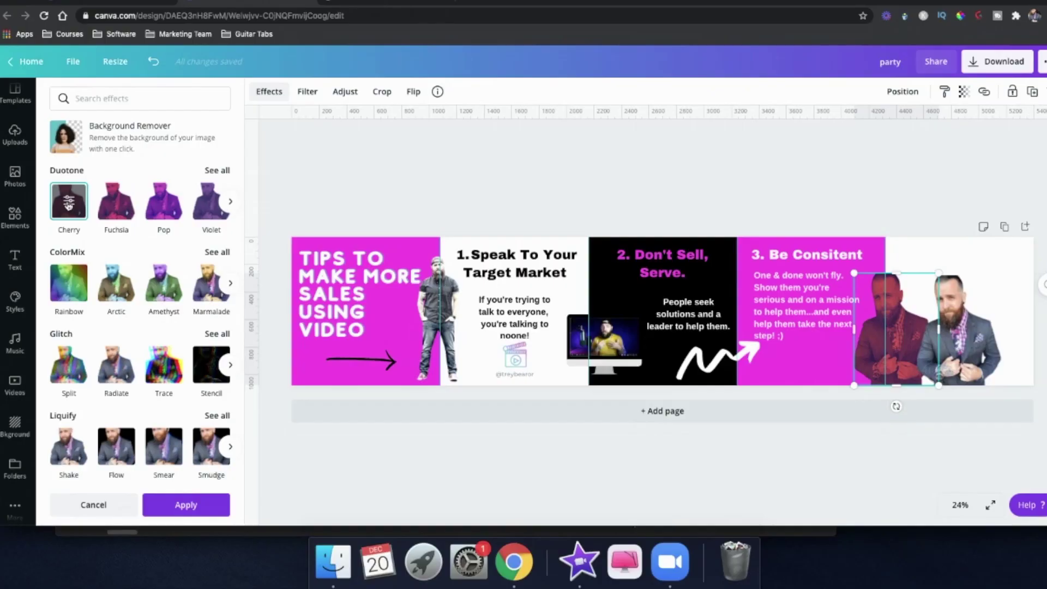
# - Make the duotone highlights and shadows white, enlarge the silhouette, and set the man over it
pyautogui.click(99, 281)
pyautogui.click(221, 143)
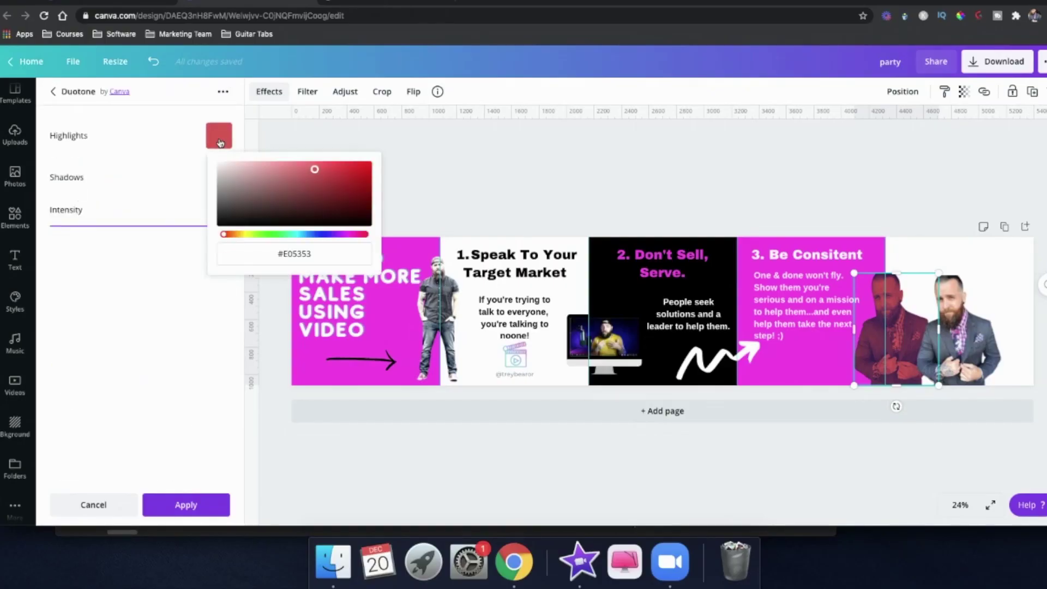
pyautogui.click(210, 158)
pyautogui.click(158, 191)
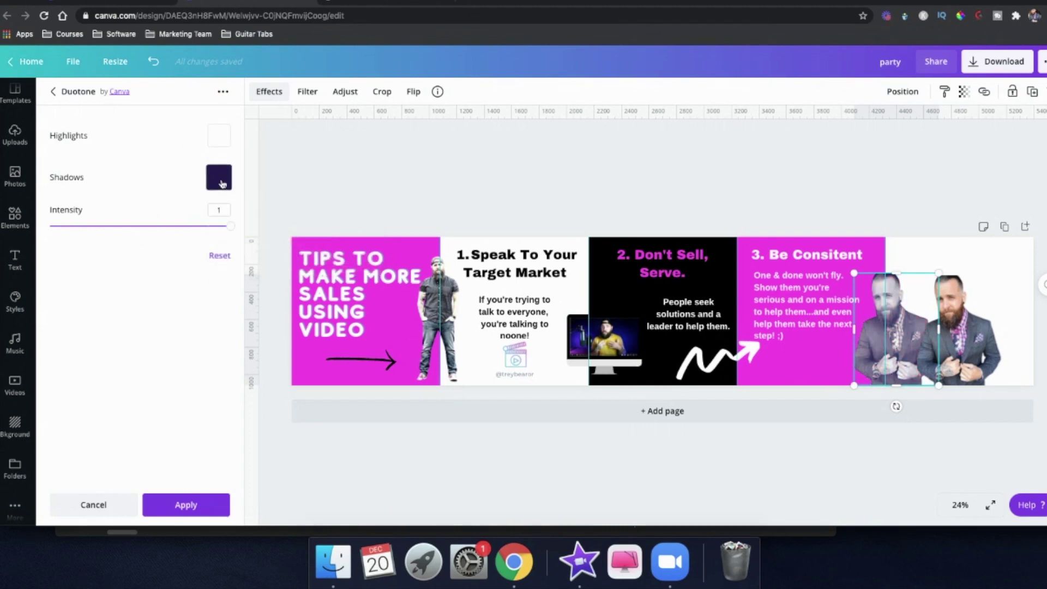
pyautogui.click(222, 183)
pyautogui.moveTo(244, 227); pyautogui.dragTo(180, 177)
pyautogui.click(148, 326)
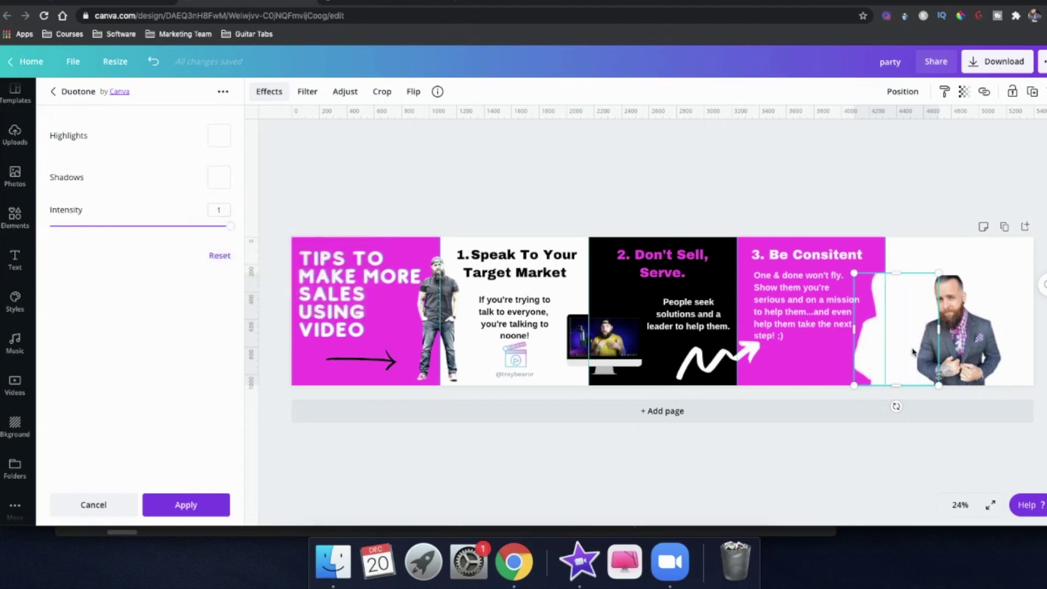
pyautogui.moveTo(852, 270); pyautogui.dragTo(848, 266)
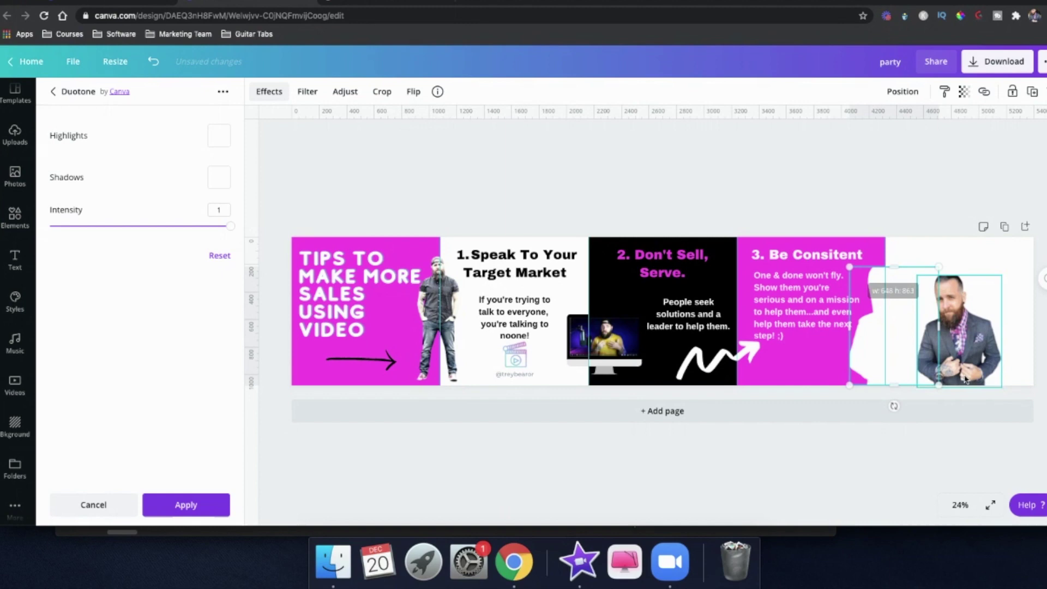
pyautogui.moveTo(964, 327); pyautogui.dragTo(898, 324)
# - Deselect the photo and add a bookmark icon for the fifth panel
pyautogui.click(871, 168)
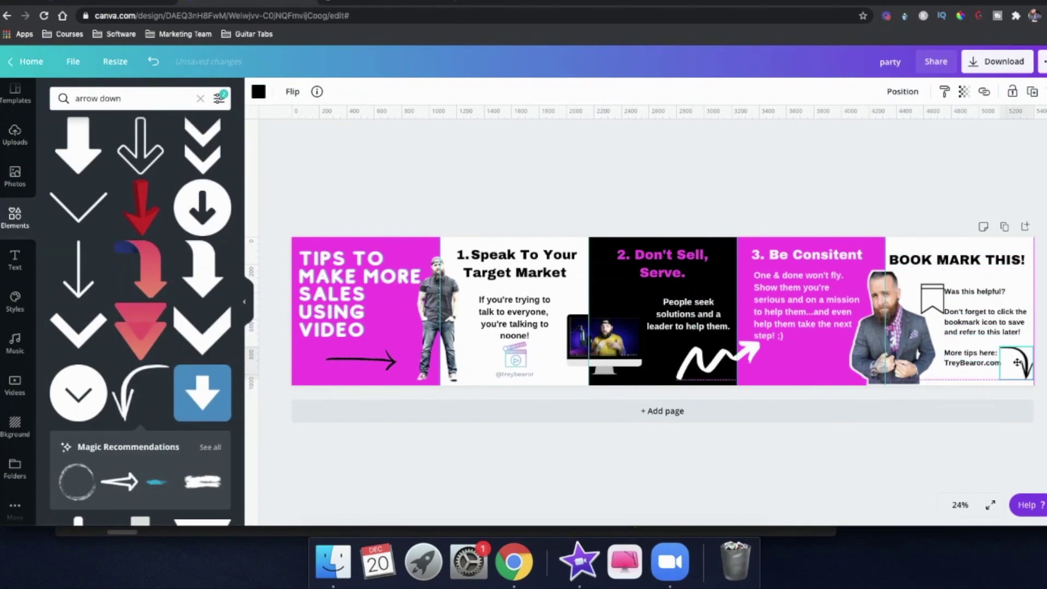
pyautogui.click(732, 117)
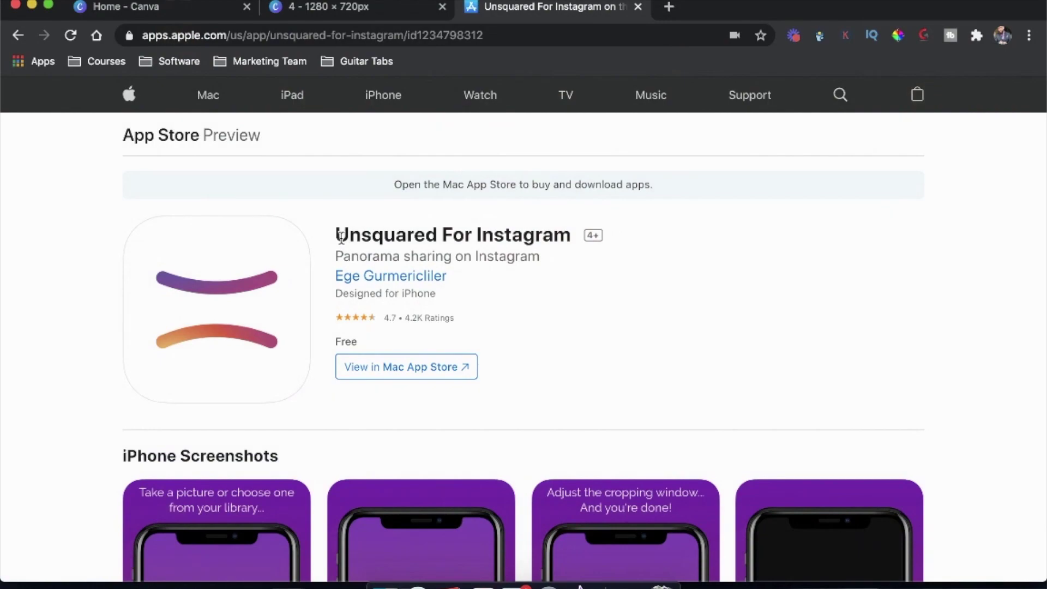
# - Highlight the Unsquared For Instagram app name on its App Store page and scroll down
pyautogui.moveTo(335, 236); pyautogui.dragTo(567, 240)
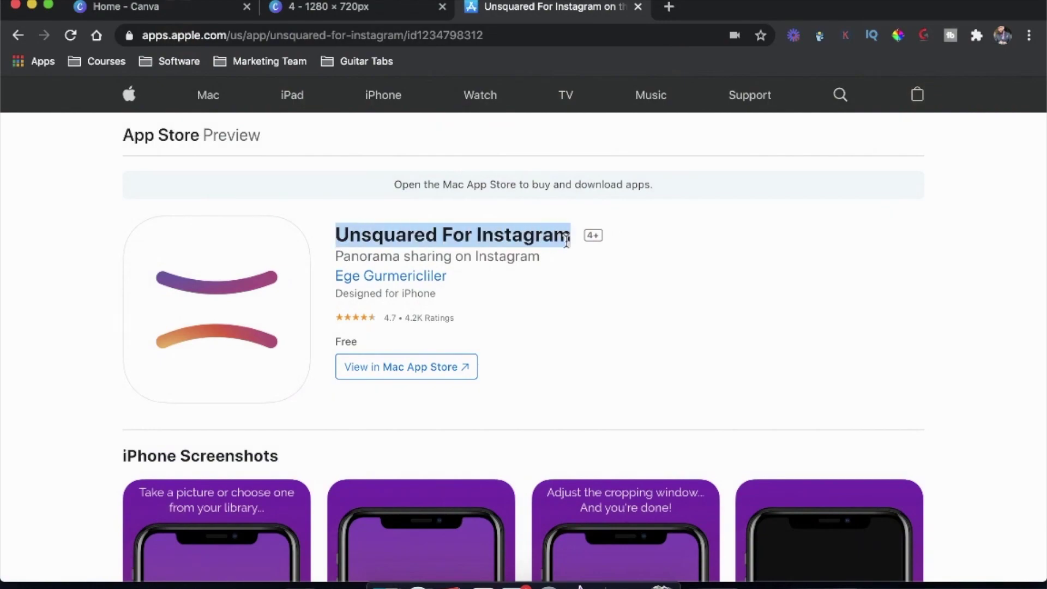
pyautogui.scroll(-13, 454, 283)
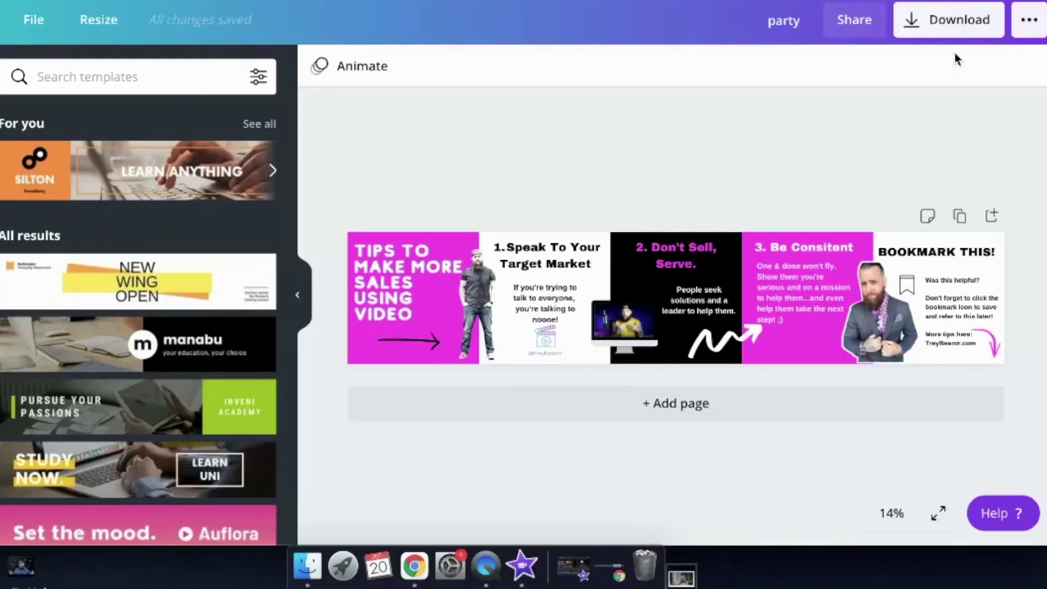
# - Download the carousel as a PNG at ×2 size, 10800 × 2160 px
pyautogui.click(955, 32)
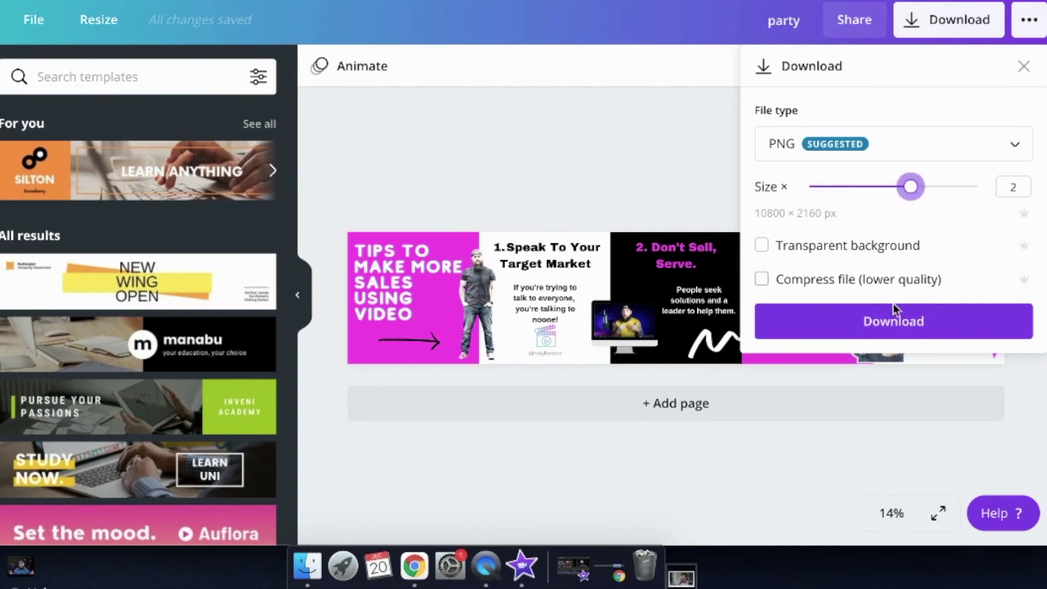
pyautogui.click(897, 320)
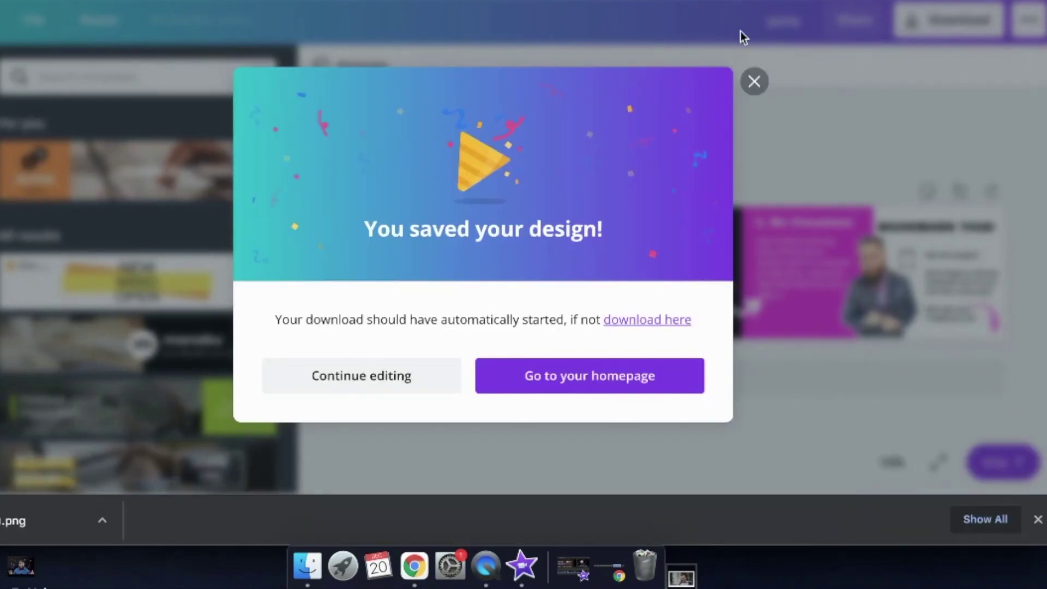
pyautogui.click(740, 34)
# - Open 'party (1).png' in Preview and send it to the iPhone via File > Share > AirDrop
pyautogui.click(13, 520)
pyautogui.click(115, 11)
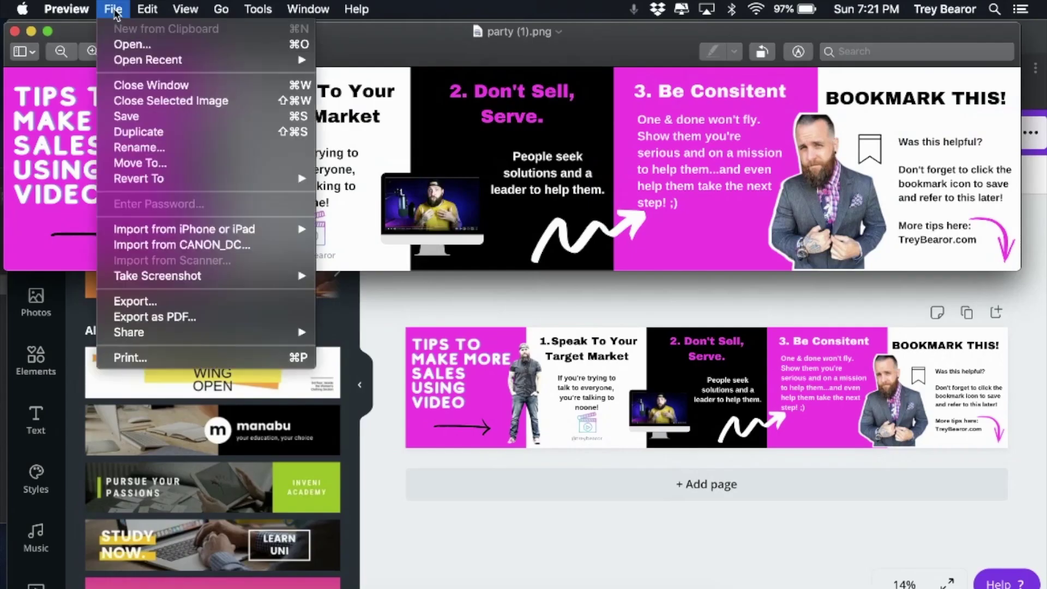
pyautogui.moveTo(121, 279)
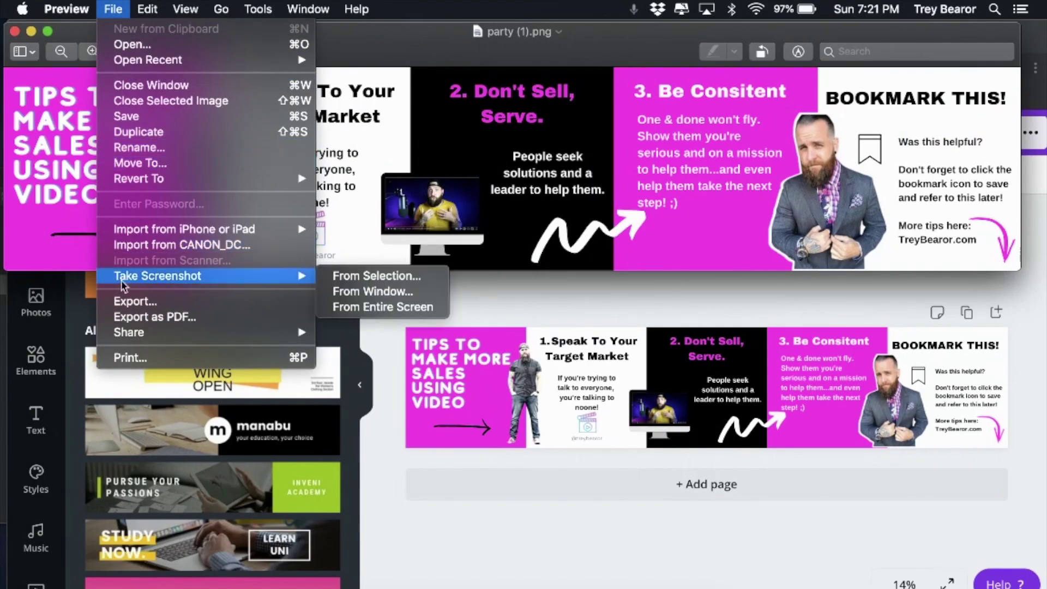
pyautogui.moveTo(141, 342)
pyautogui.click(363, 350)
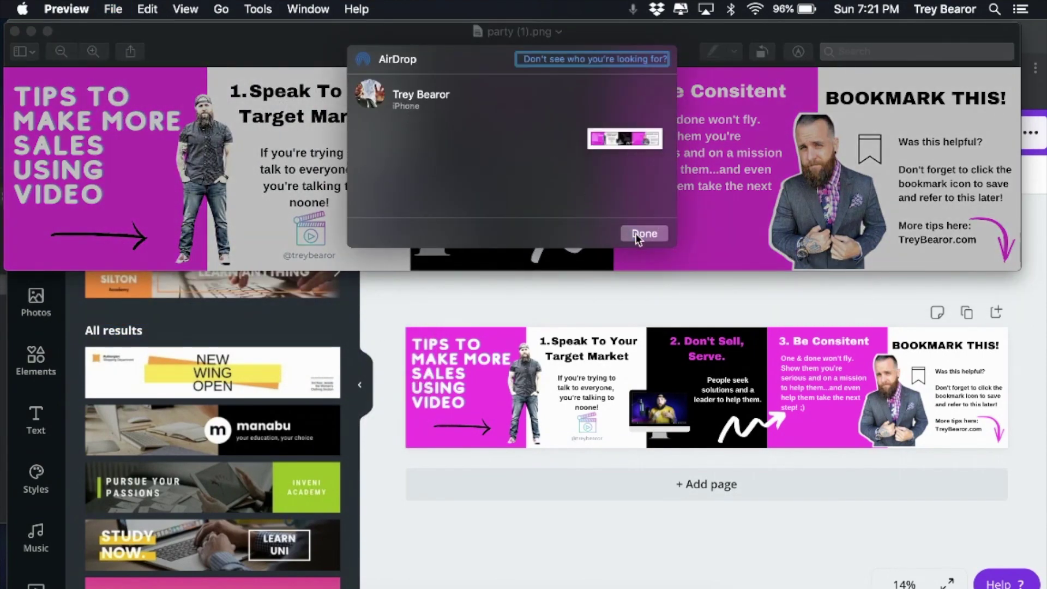
pyautogui.click(638, 234)
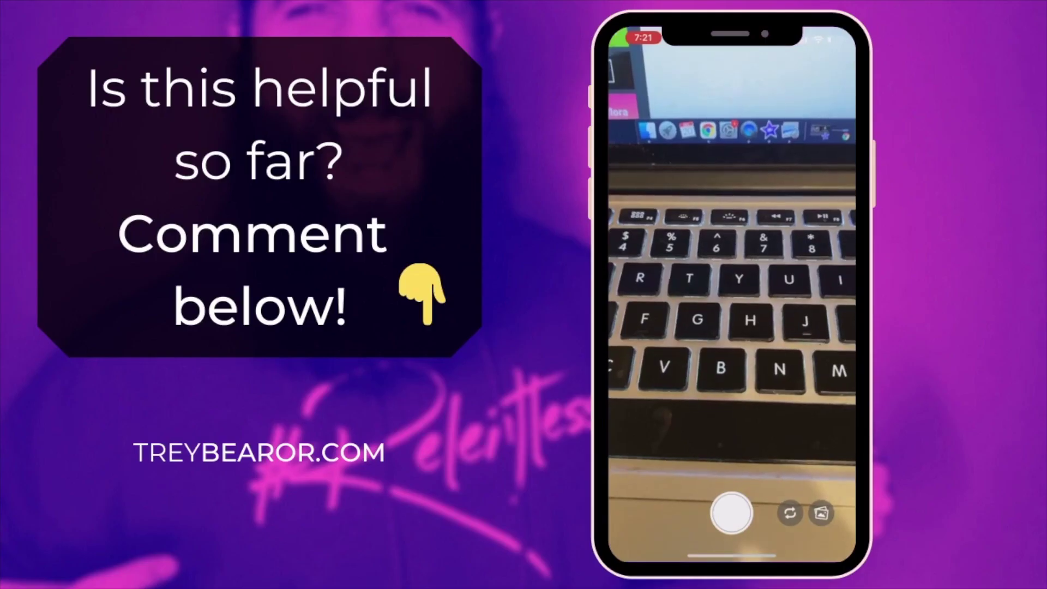